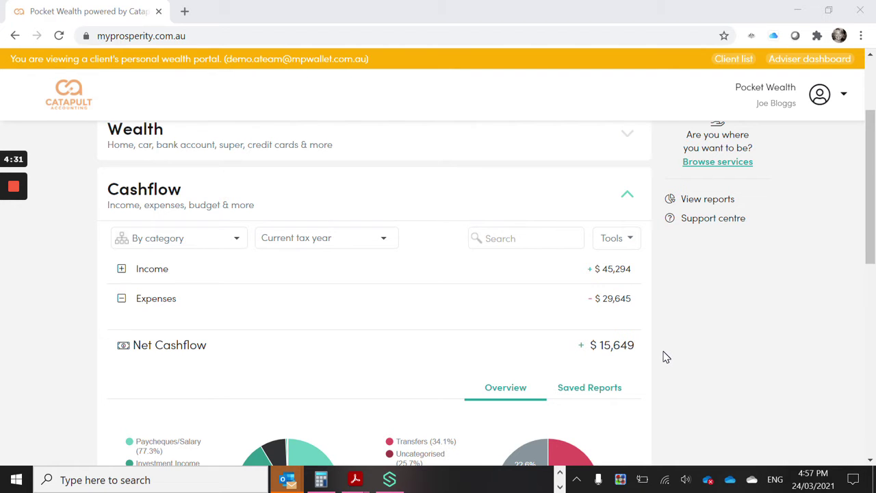
{"action": "scroll", "coordinate": [663, 356], "scroll_direction": "up", "scroll_amount": 1}
{"action": "scroll", "coordinate": [711, 405], "scroll_direction": "up", "scroll_amount": 1}
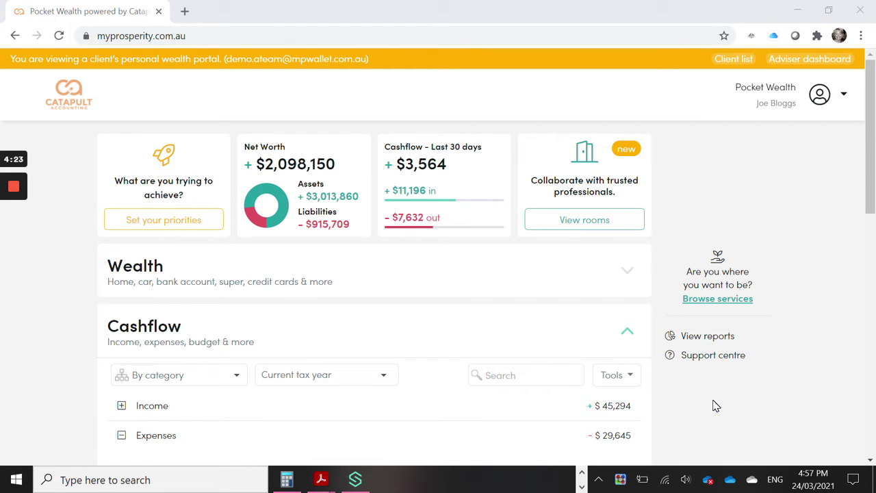
{"action": "scroll", "coordinate": [716, 406], "scroll_direction": "down", "scroll_amount": 1}
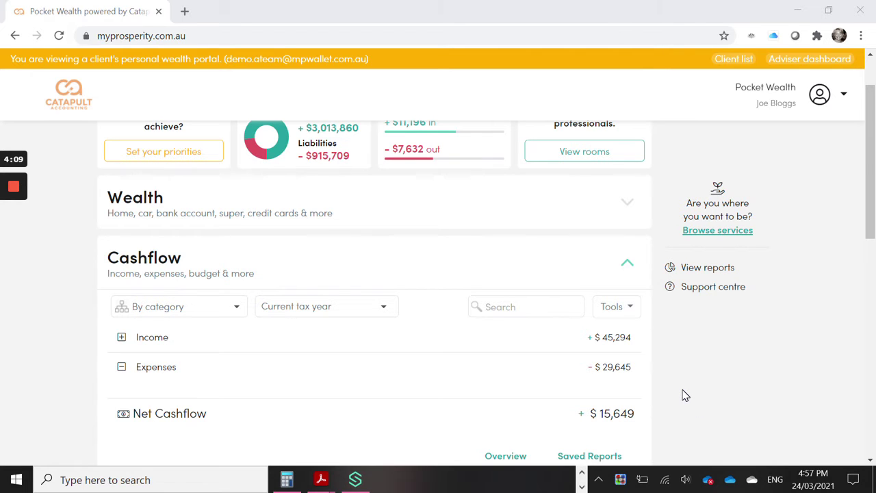
{"action": "scroll", "coordinate": [682, 396], "scroll_direction": "down", "scroll_amount": 1}
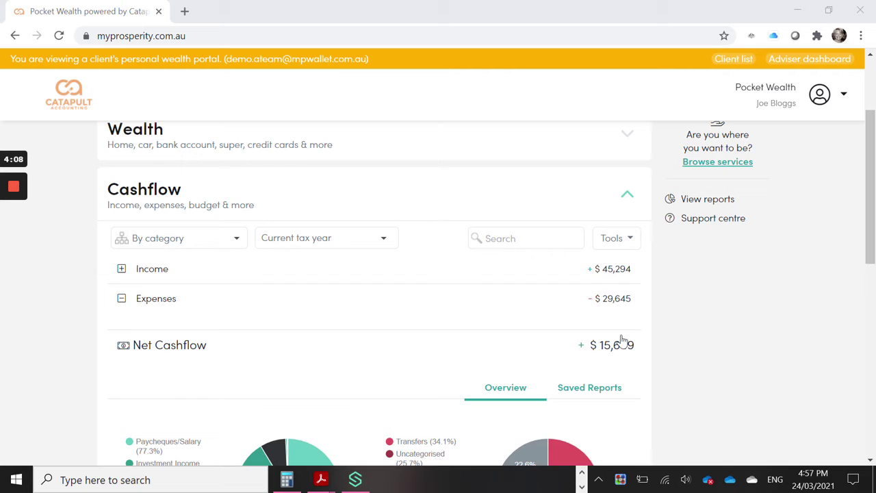
Expand Income and its Other Income category, and recategorise the 21/12/20 direct credit transaction as Consulting.
{"action": "left_click", "coordinate": [496, 276]}
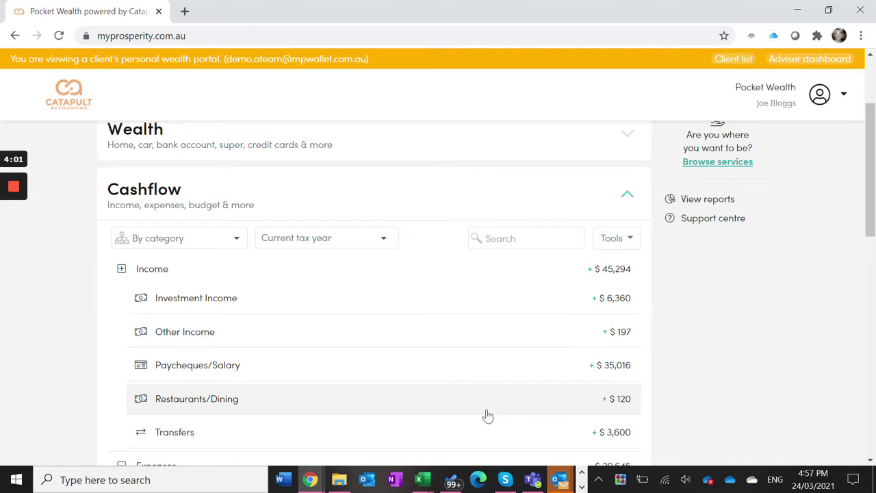
{"action": "left_click", "coordinate": [458, 332]}
{"action": "scroll", "coordinate": [727, 379], "scroll_direction": "down", "scroll_amount": 1}
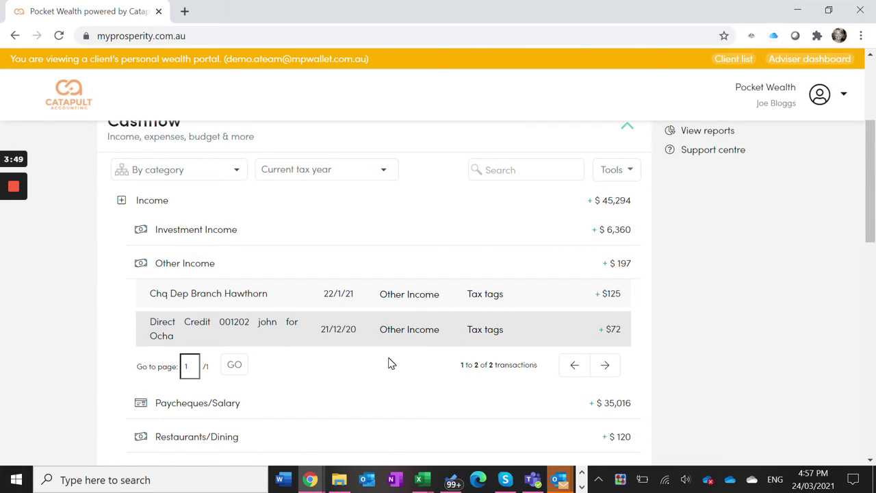
{"action": "left_click", "coordinate": [403, 335]}
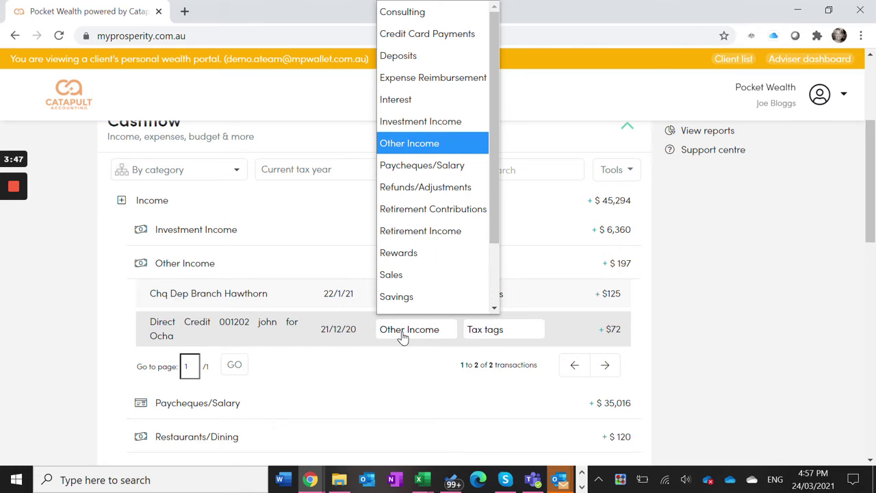
{"action": "scroll", "coordinate": [431, 261], "scroll_direction": "down", "scroll_amount": 1}
{"action": "scroll", "coordinate": [466, 109], "scroll_direction": "up", "scroll_amount": 1}
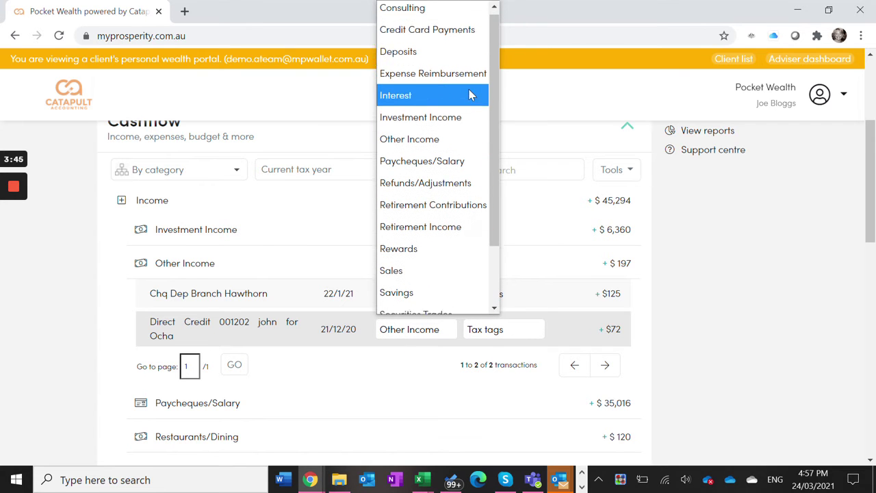
{"action": "left_click", "coordinate": [446, 13]}
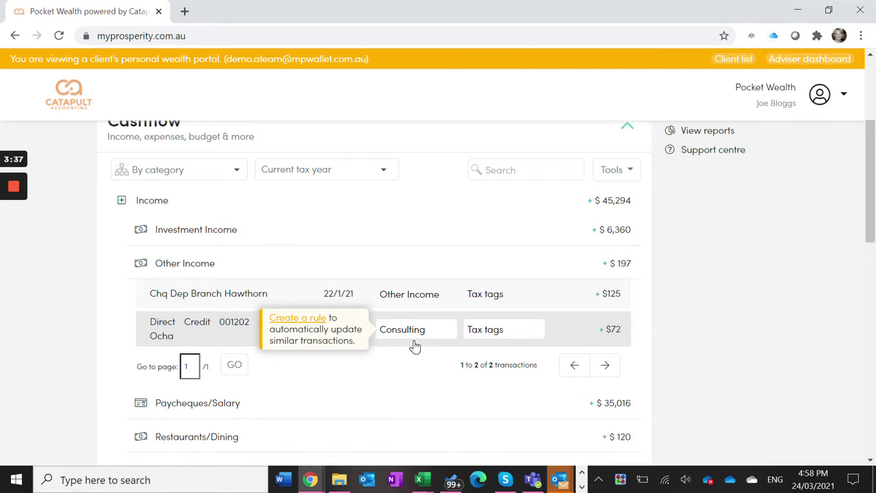
Apply the Business tax tag to the 21/12/20 direct credit transaction and collapse Other Income.
{"action": "left_click", "coordinate": [495, 337]}
{"action": "scroll", "coordinate": [520, 338], "scroll_direction": "down", "scroll_amount": 2}
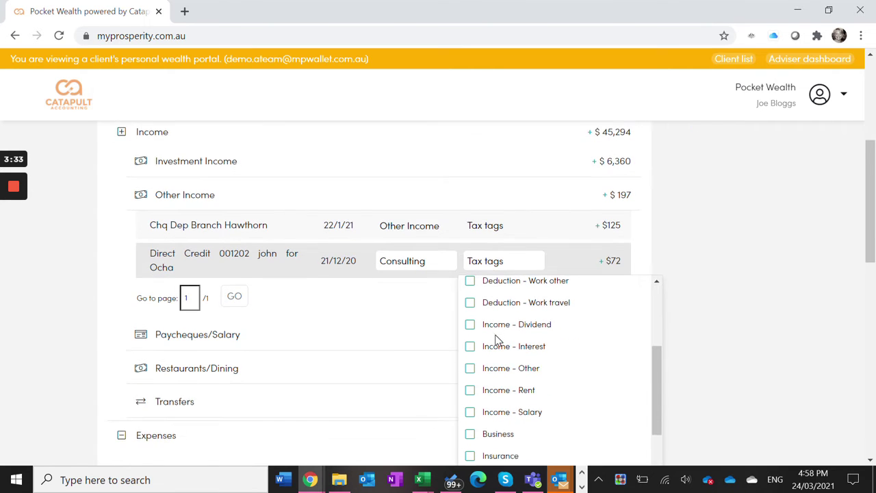
{"action": "left_click", "coordinate": [469, 367]}
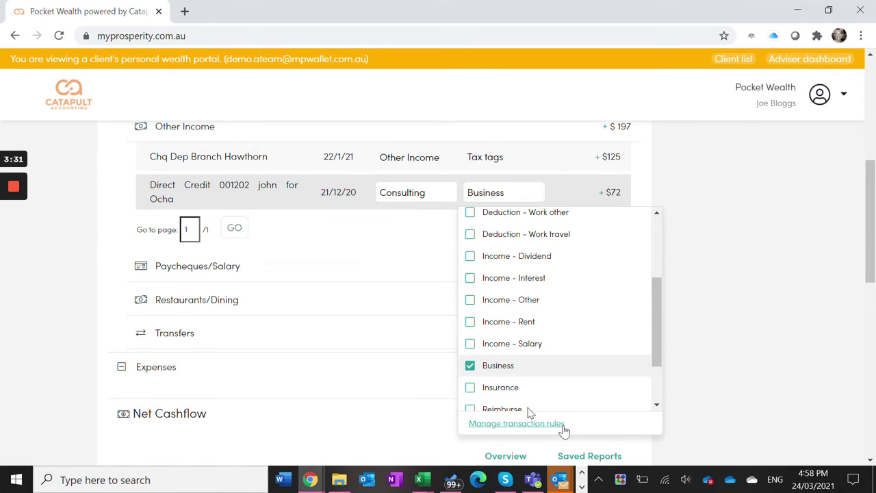
{"action": "left_click", "coordinate": [718, 347]}
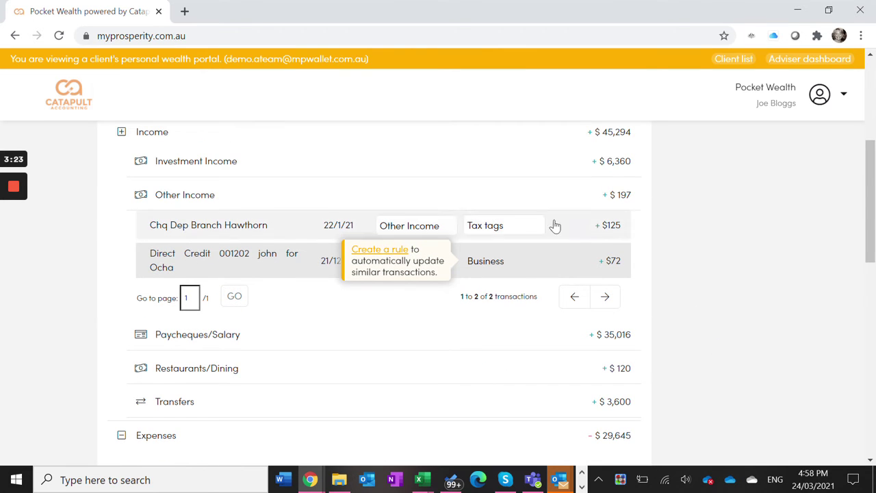
{"action": "left_click", "coordinate": [438, 192]}
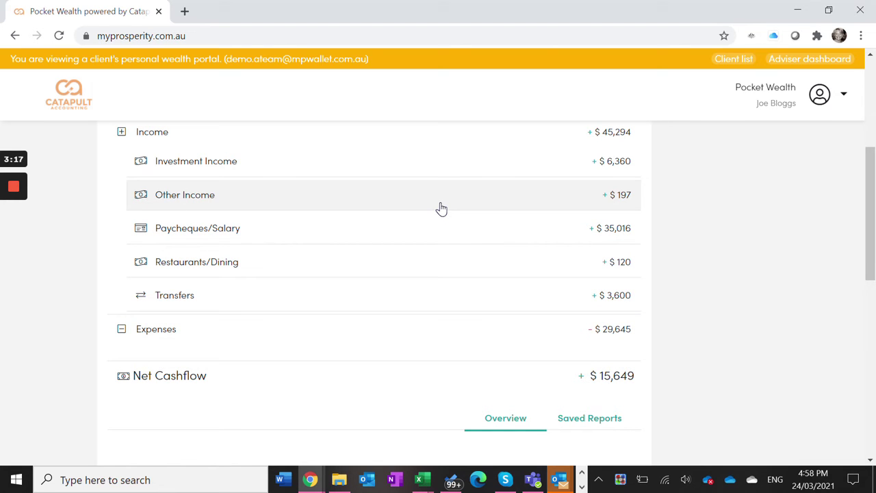
Expand Expenses in the cashflow list and open the transactions under Automotive Expenses.
{"action": "scroll", "coordinate": [776, 335], "scroll_direction": "down", "scroll_amount": 1}
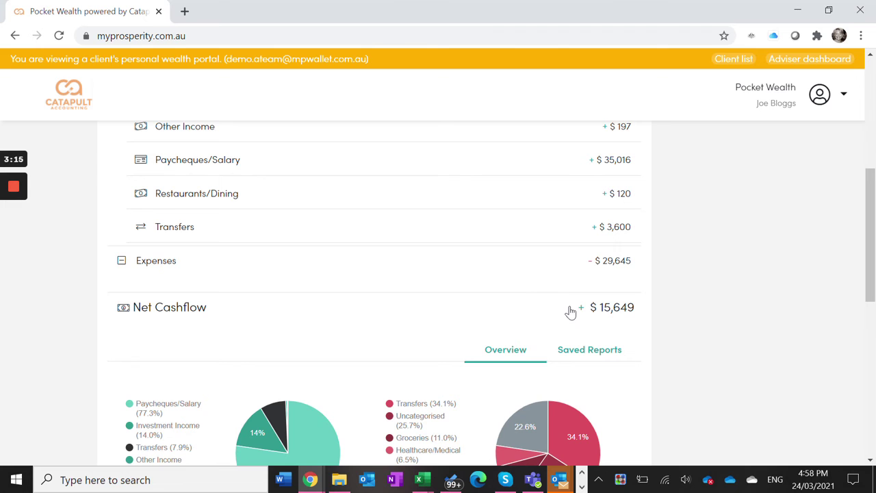
{"action": "left_click", "coordinate": [462, 267]}
{"action": "scroll", "coordinate": [605, 294], "scroll_direction": "down", "scroll_amount": 2}
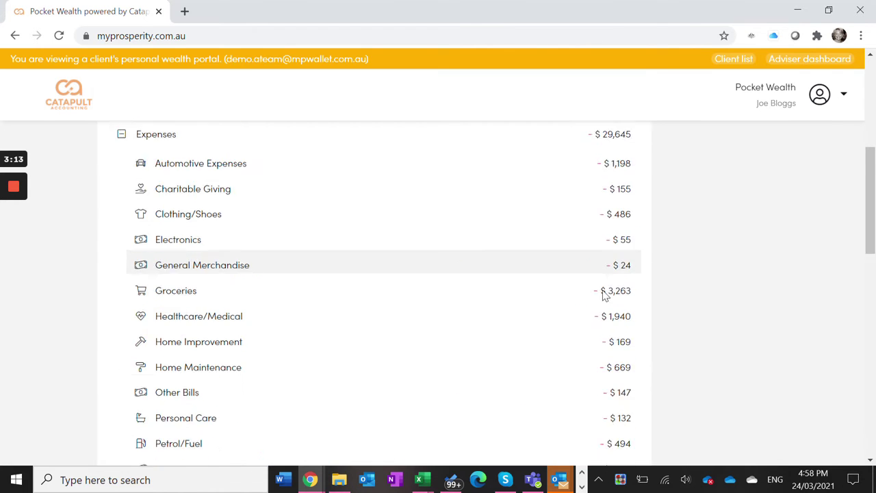
{"action": "scroll", "coordinate": [733, 319], "scroll_direction": "up", "scroll_amount": 2}
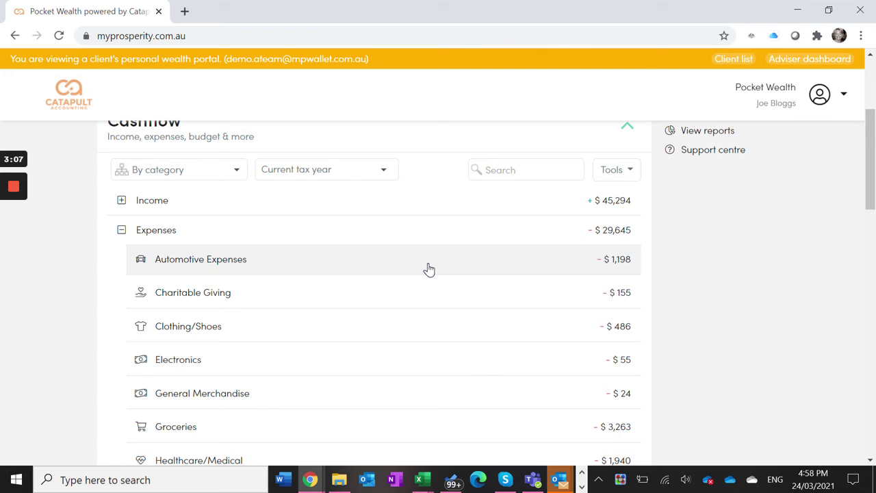
{"action": "left_click", "coordinate": [429, 269]}
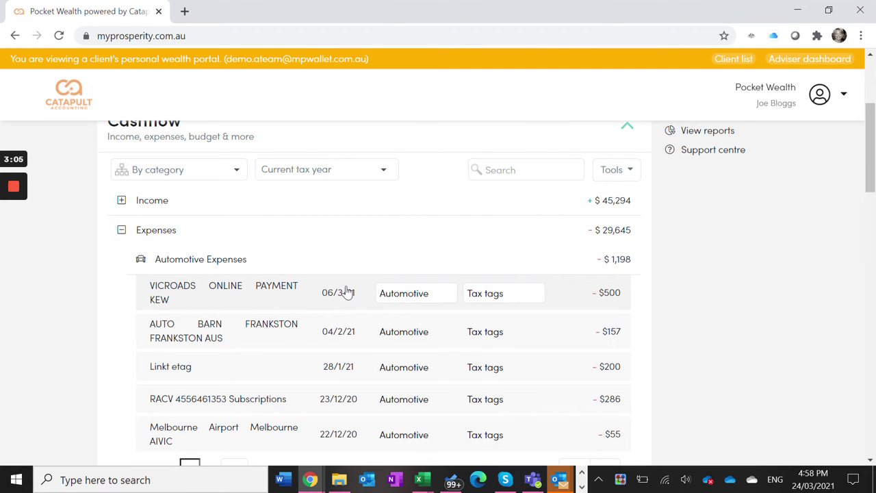
Apply the Business tax tag to the 06/3/21 VICROADS online payment and collapse Automotive Expenses.
{"action": "scroll", "coordinate": [347, 292], "scroll_direction": "down", "scroll_amount": 1}
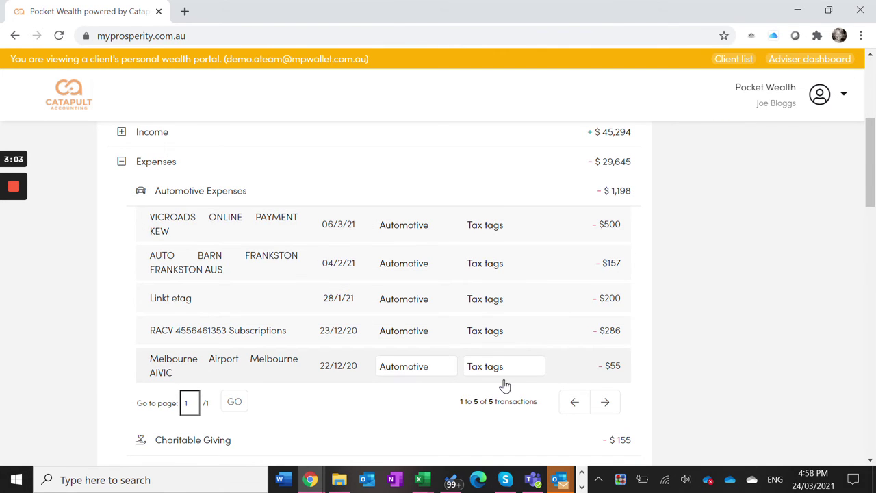
{"action": "left_click", "coordinate": [488, 232]}
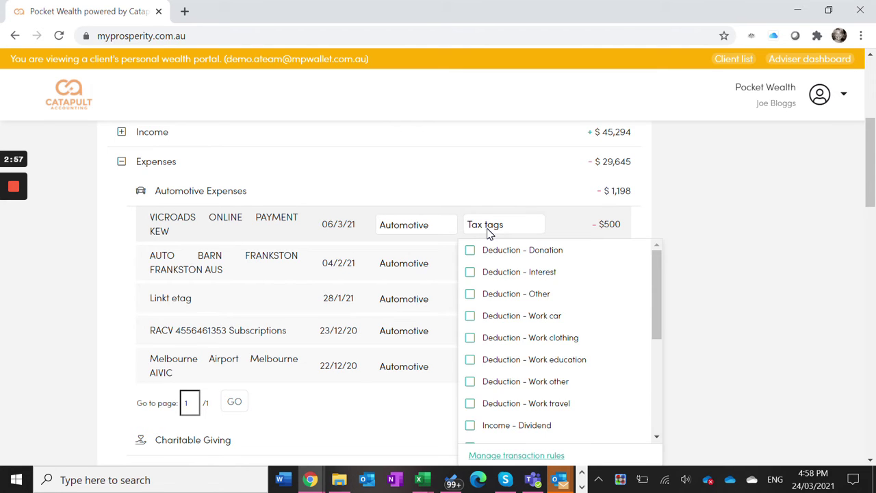
{"action": "scroll", "coordinate": [488, 231], "scroll_direction": "down", "scroll_amount": 1}
{"action": "scroll", "coordinate": [485, 319], "scroll_direction": "down", "scroll_amount": 1}
{"action": "scroll", "coordinate": [486, 325], "scroll_direction": "down", "scroll_amount": 1}
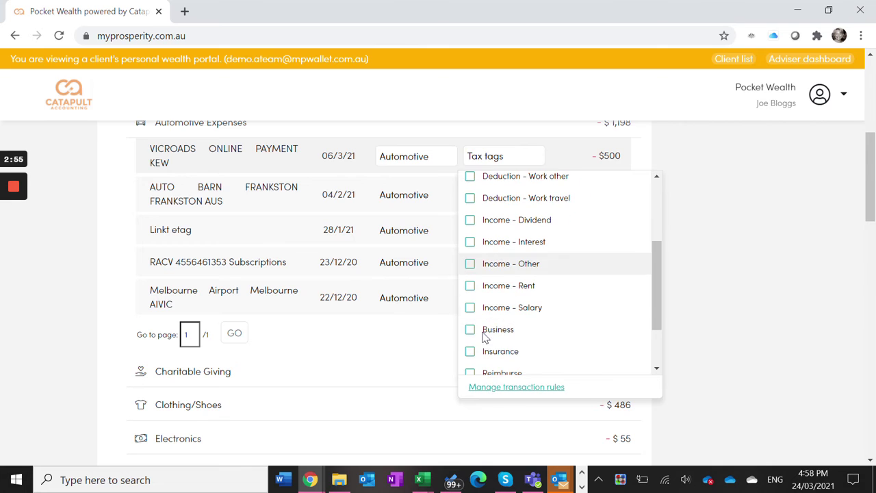
{"action": "left_click", "coordinate": [470, 329]}
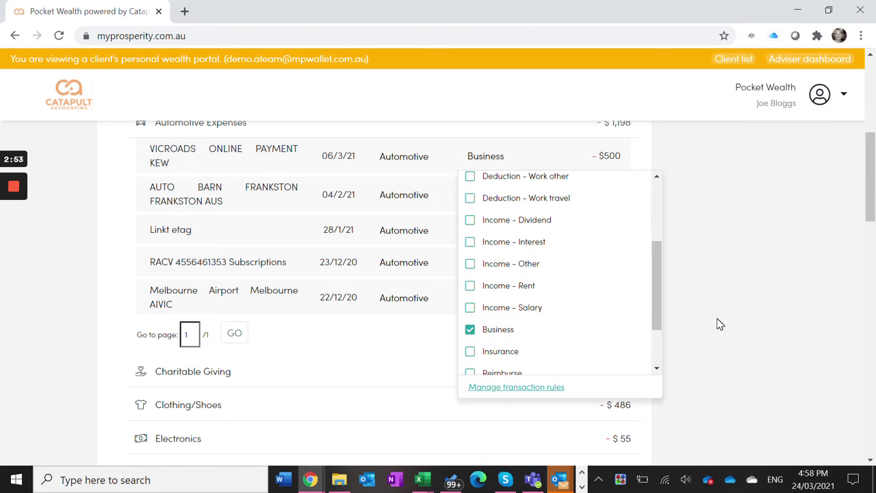
{"action": "left_click", "coordinate": [747, 319]}
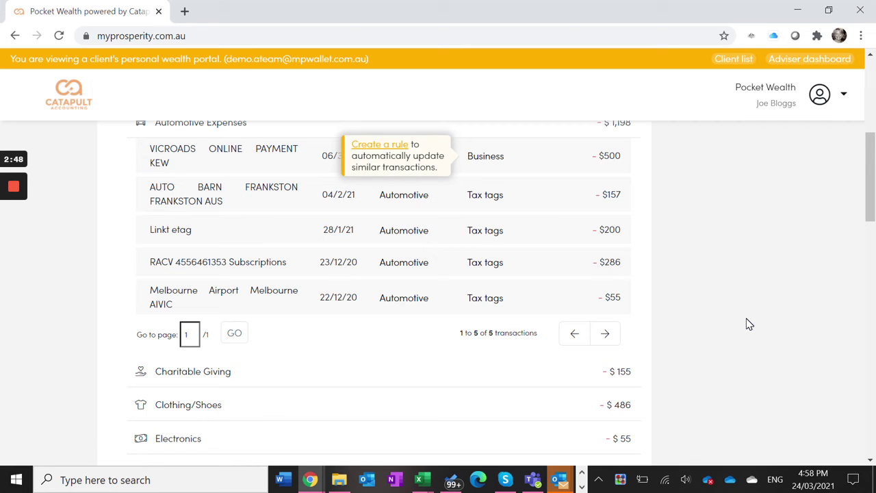
{"action": "scroll", "coordinate": [748, 324], "scroll_direction": "up", "scroll_amount": 1}
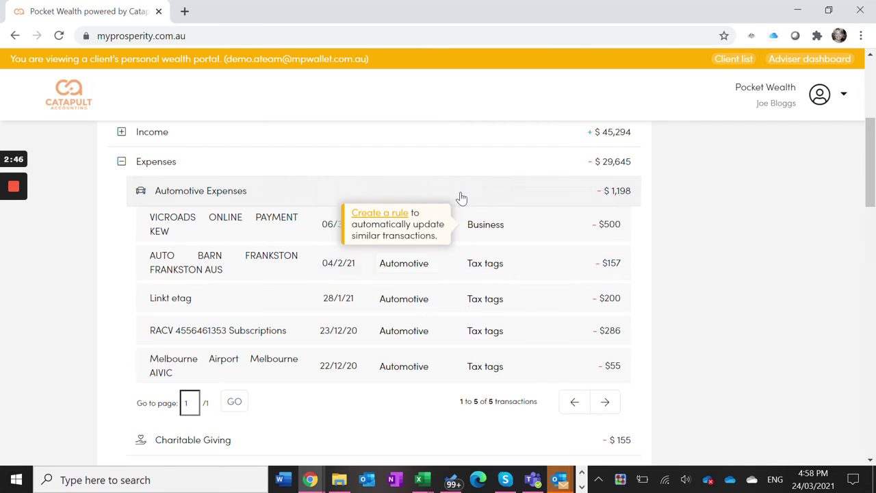
{"action": "left_click", "coordinate": [402, 193]}
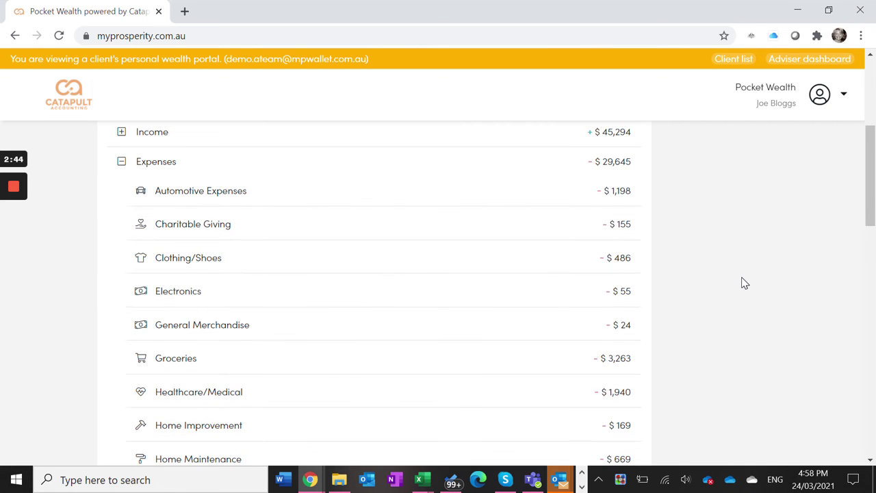
Open the transactions under the Telephone Services expense category.
{"action": "scroll", "coordinate": [743, 282], "scroll_direction": "down", "scroll_amount": 3}
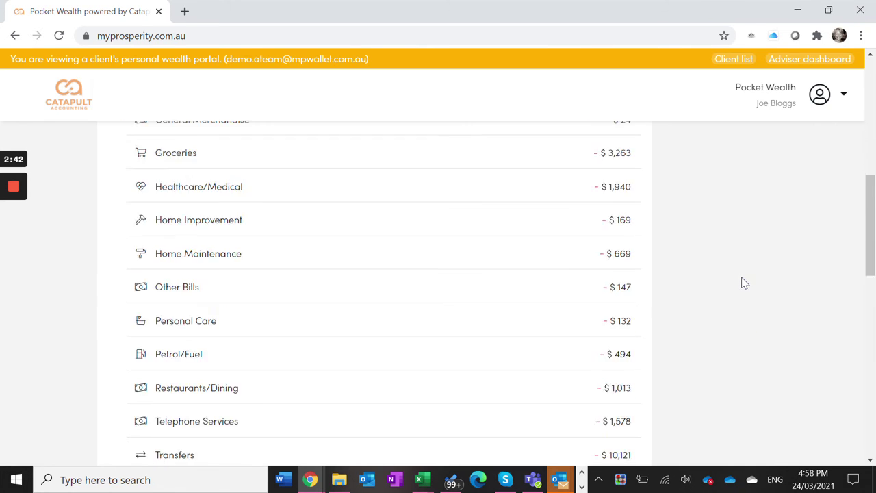
{"action": "scroll", "coordinate": [675, 340], "scroll_direction": "down", "scroll_amount": 2}
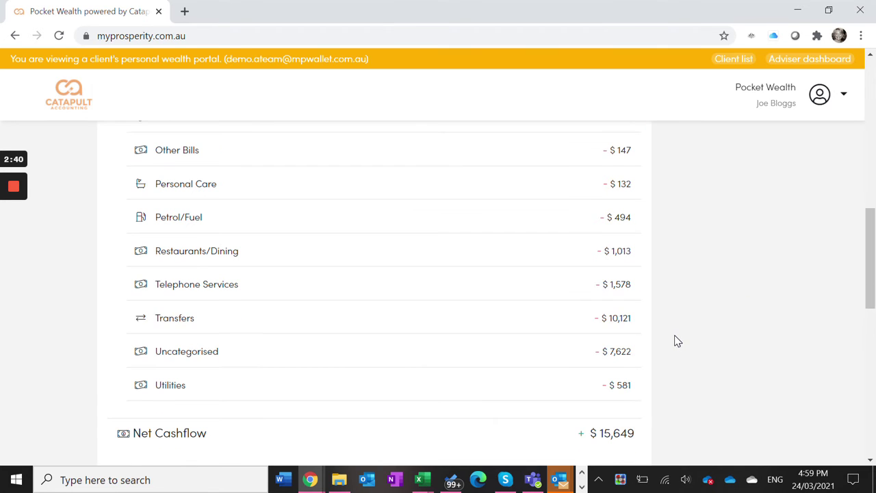
{"action": "left_click", "coordinate": [446, 298]}
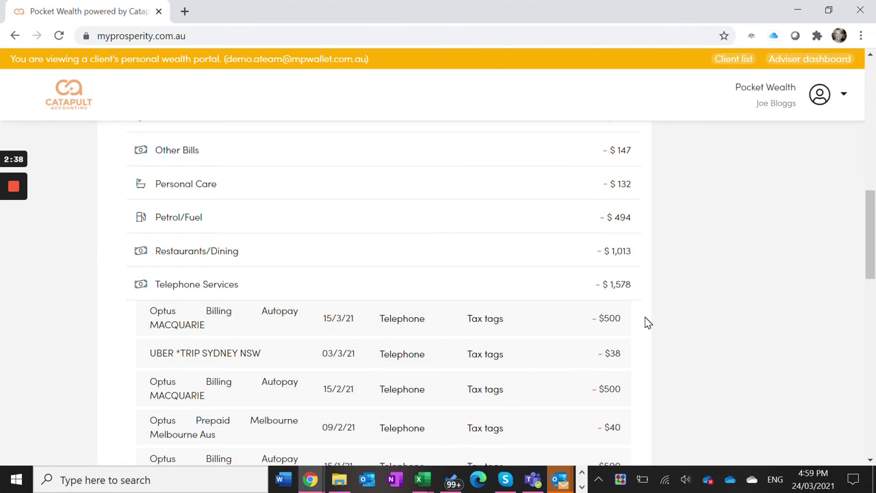
{"action": "scroll", "coordinate": [646, 322], "scroll_direction": "down", "scroll_amount": 1}
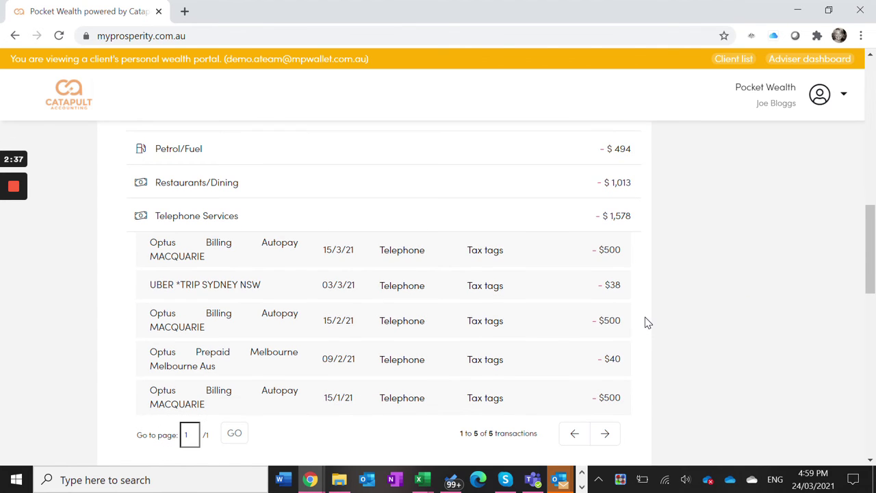
Apply the Business tax tag to the 15/3/21 Optus Billing Autopay transaction and collapse Telephone Services.
{"action": "left_click", "coordinate": [499, 254]}
{"action": "scroll", "coordinate": [508, 281], "scroll_direction": "down", "scroll_amount": 3}
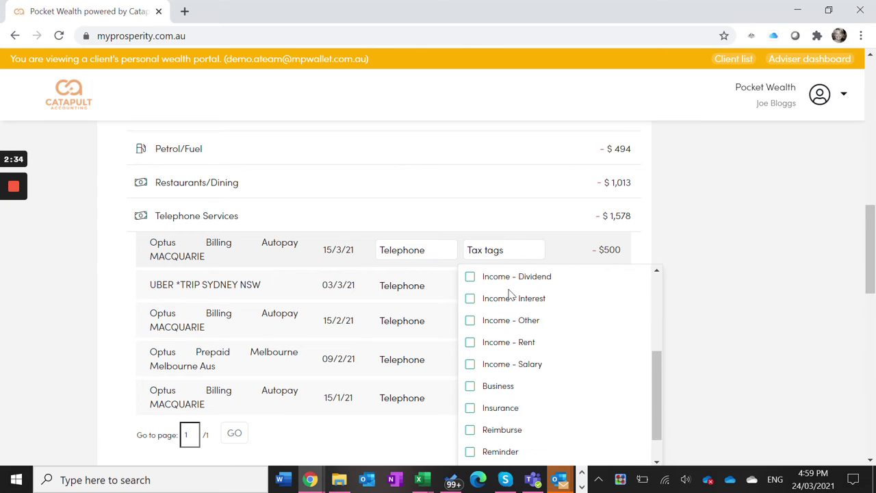
{"action": "scroll", "coordinate": [509, 293], "scroll_direction": "down", "scroll_amount": 1}
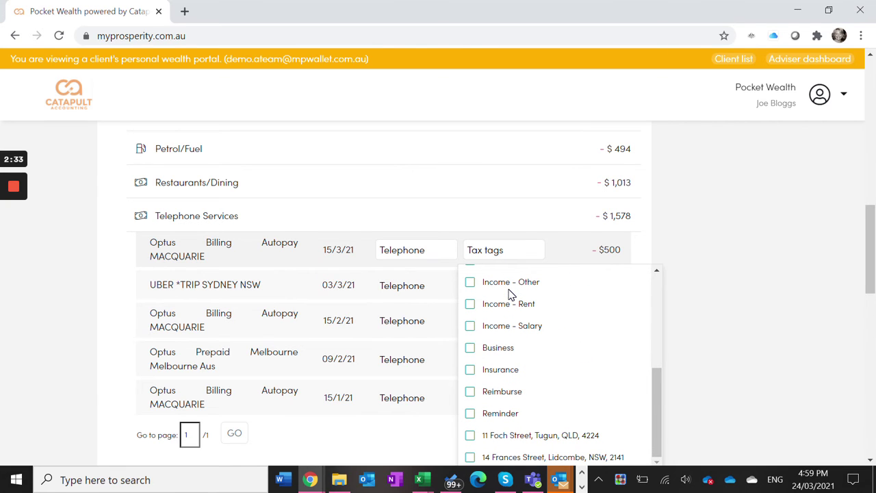
{"action": "left_click", "coordinate": [471, 347]}
{"action": "left_click", "coordinate": [686, 330]}
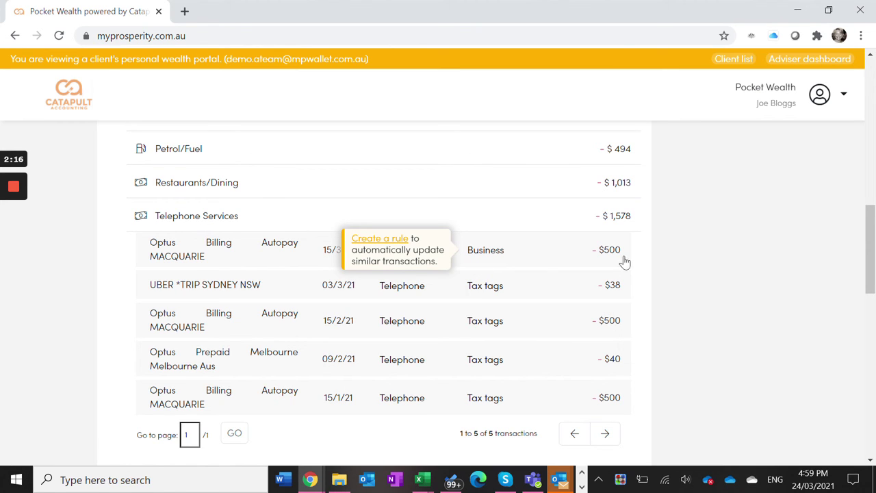
{"action": "left_click", "coordinate": [507, 218]}
Collapse the Cashflow section of the wealth portal.
{"action": "scroll", "coordinate": [801, 307], "scroll_direction": "up", "scroll_amount": 5}
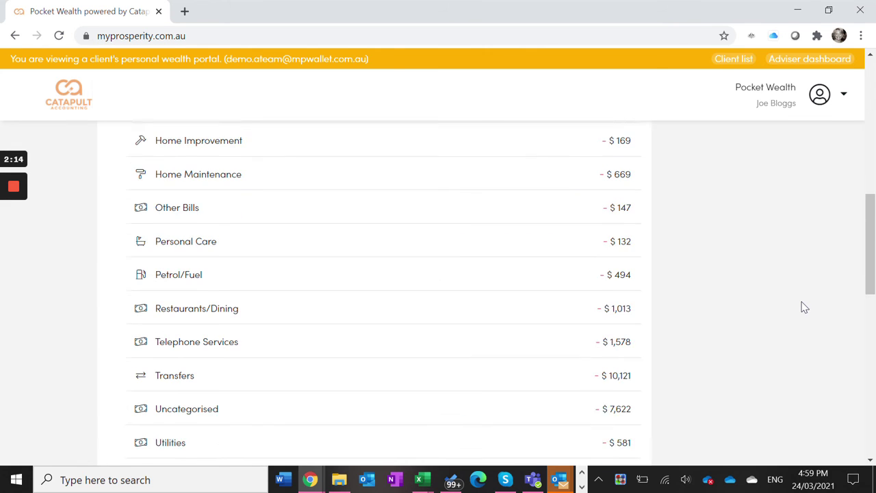
{"action": "scroll", "coordinate": [804, 307], "scroll_direction": "up", "scroll_amount": 3}
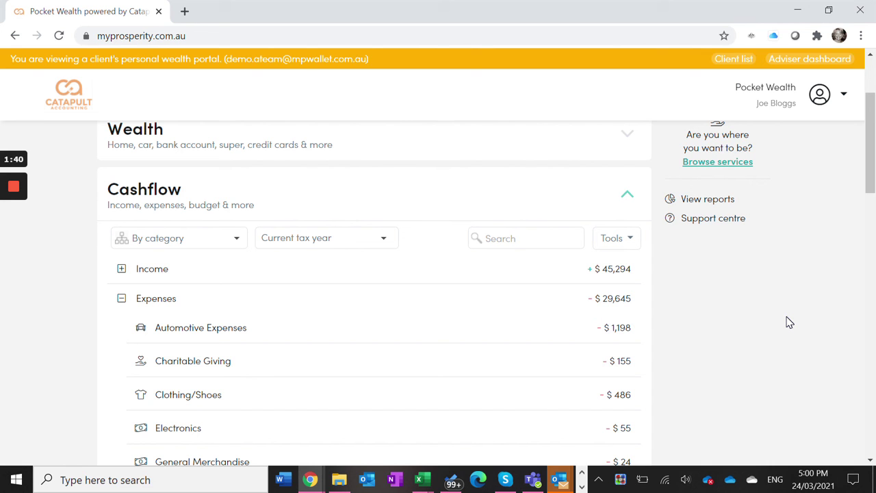
{"action": "left_click", "coordinate": [627, 195]}
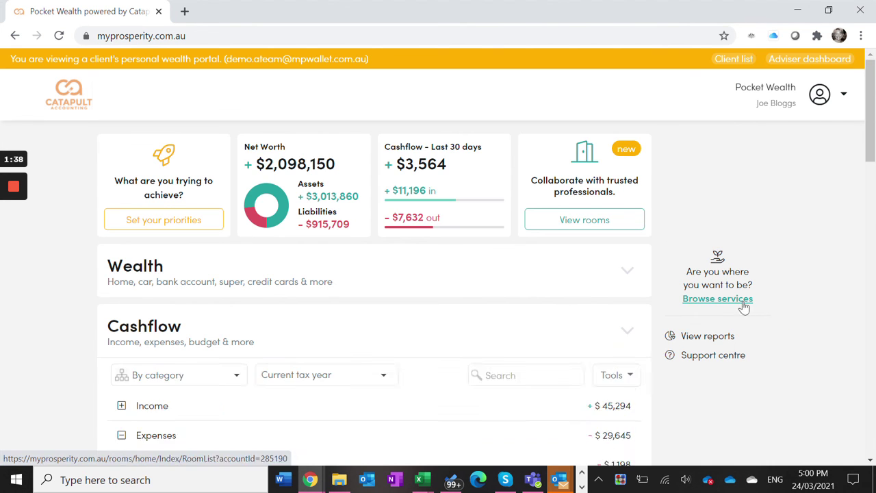